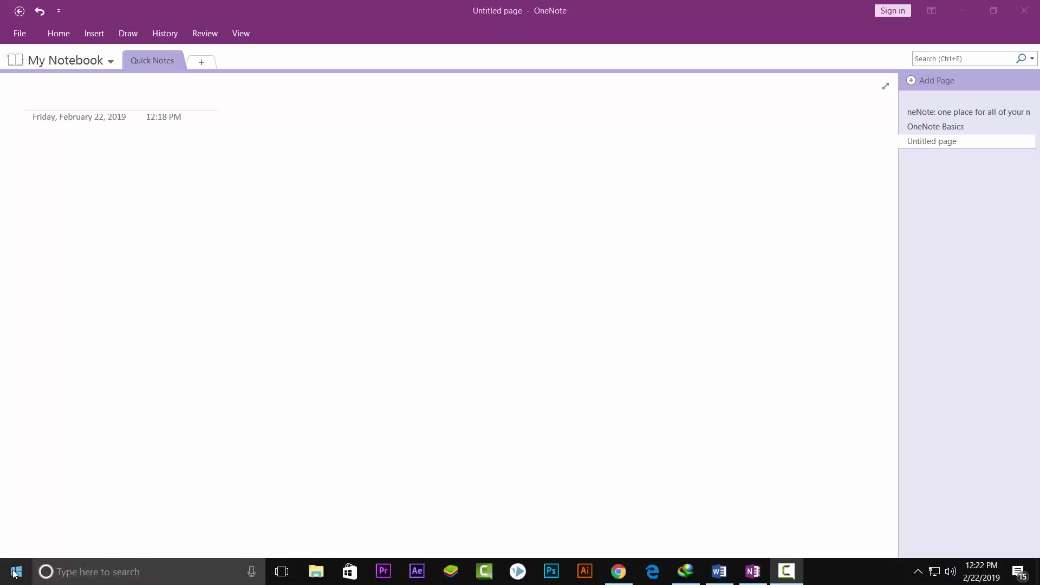
- Search the Start menu for 'one', then dismiss the search and return to OneNote
click(16, 572)
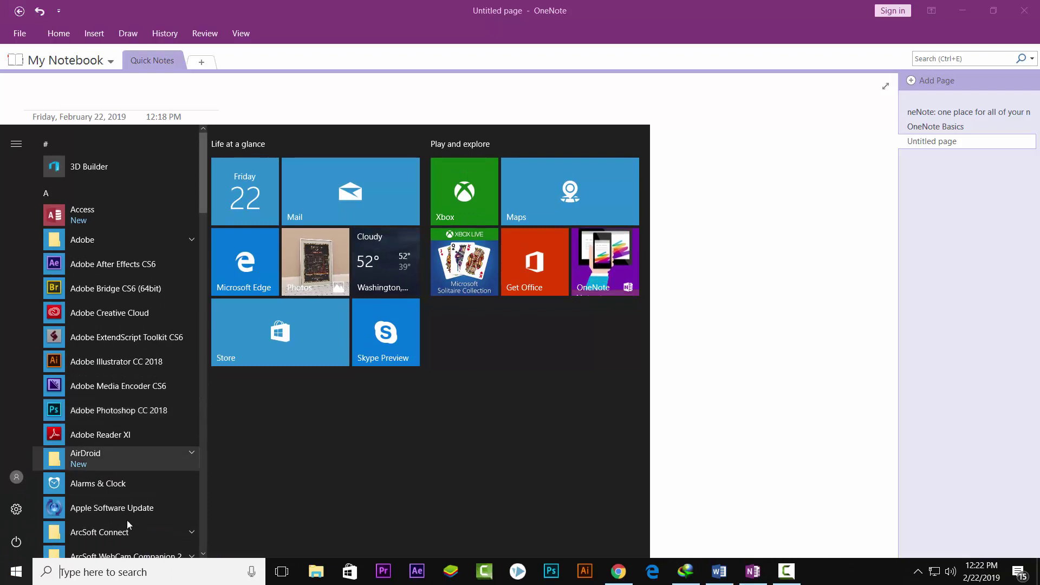
click(129, 573)
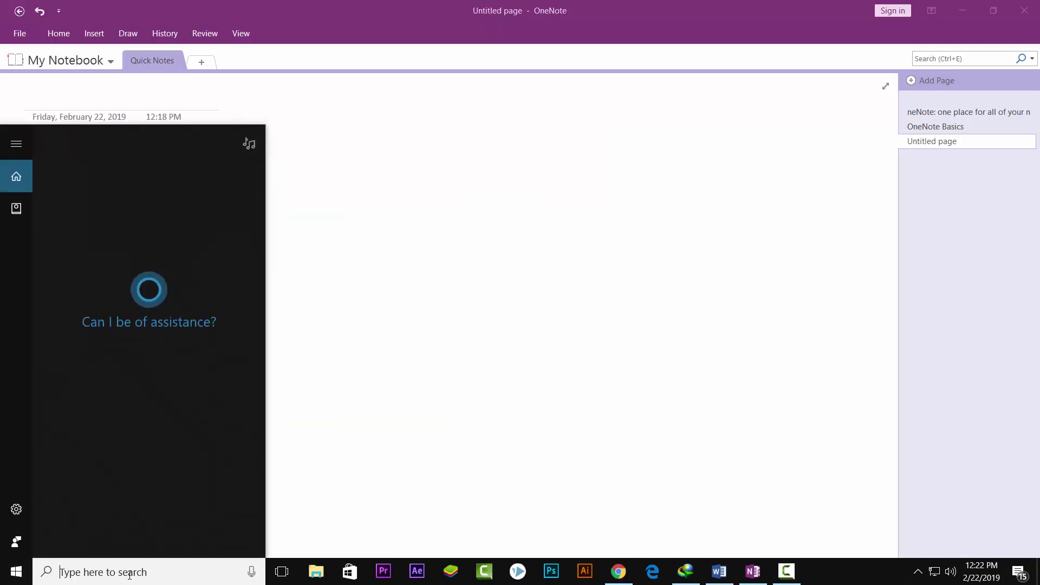
text(one)
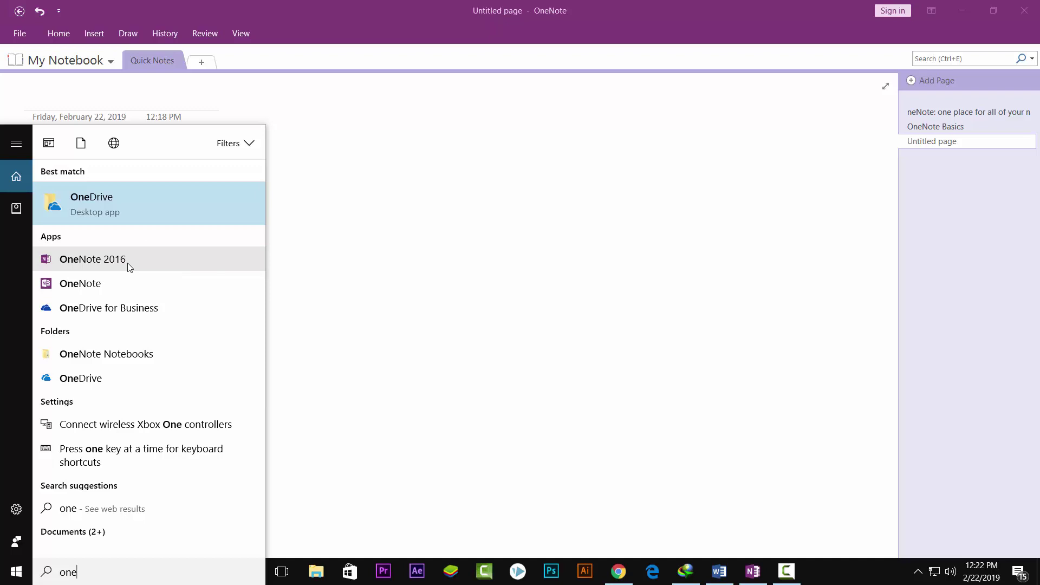
click(577, 21)
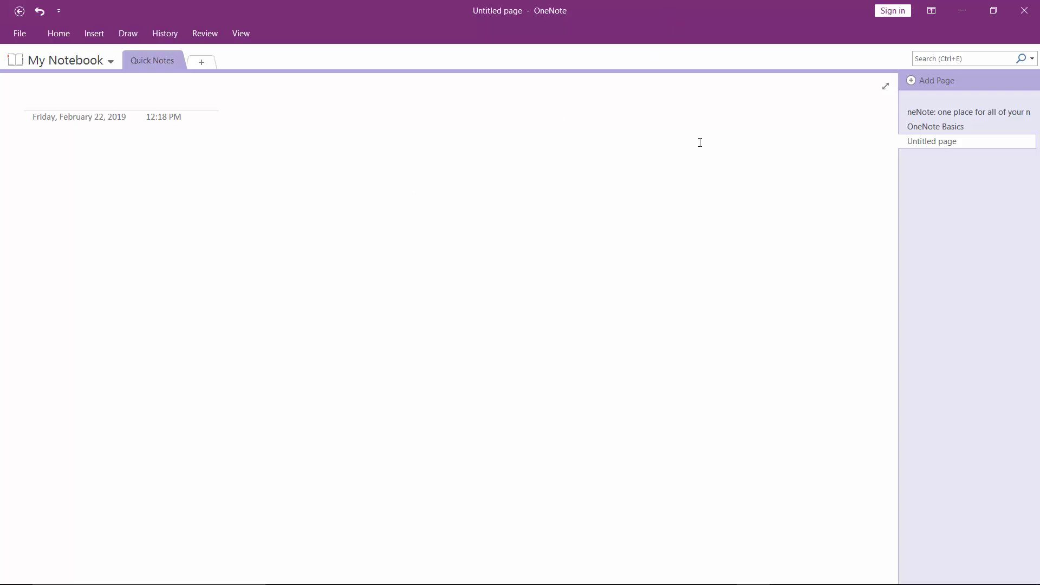
- Insert the page1s picture from the Desktop onto the untitled page
key(alt+n)
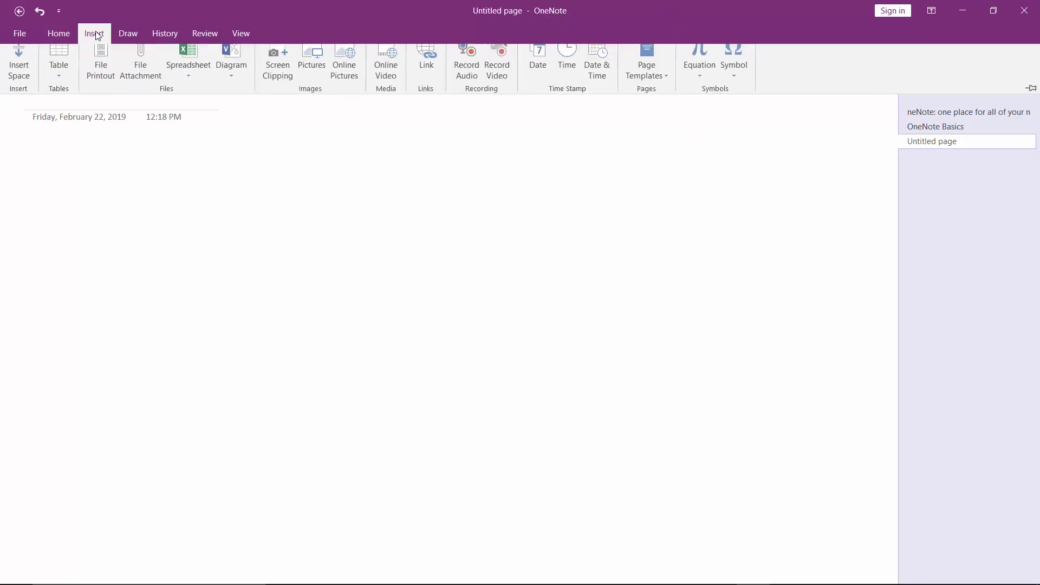
click(317, 75)
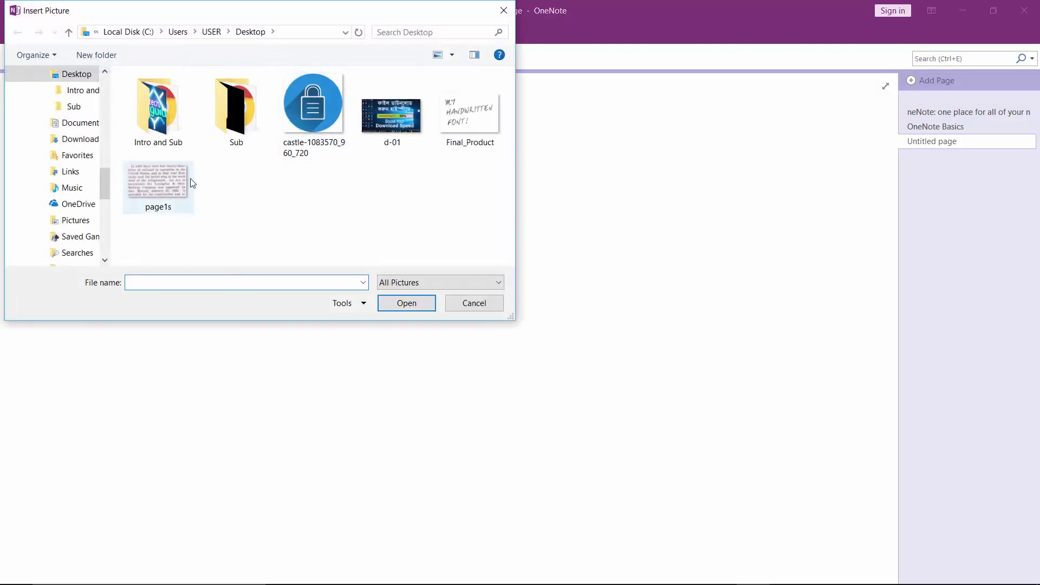
click(153, 199)
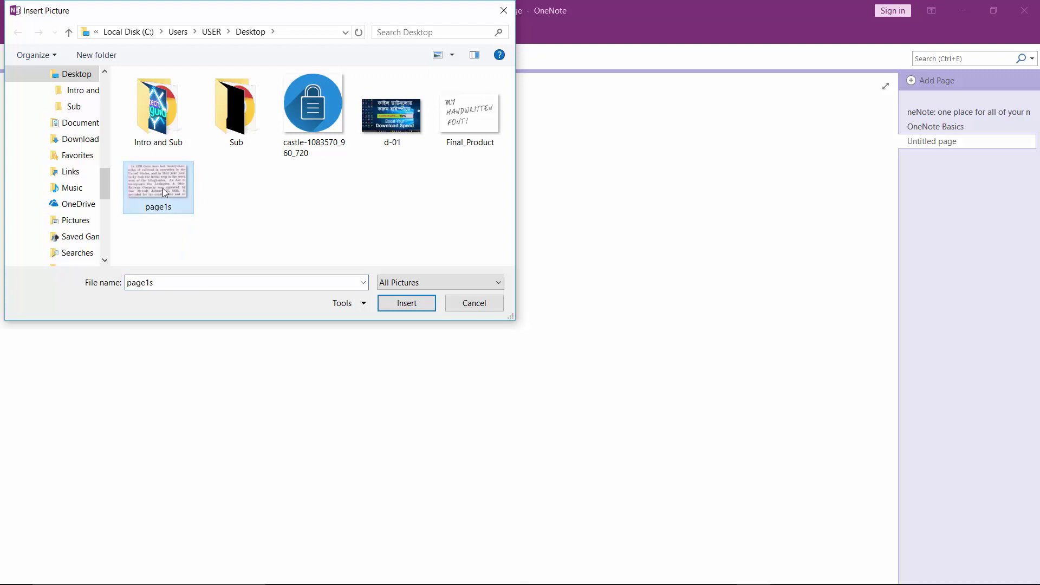
click(386, 301)
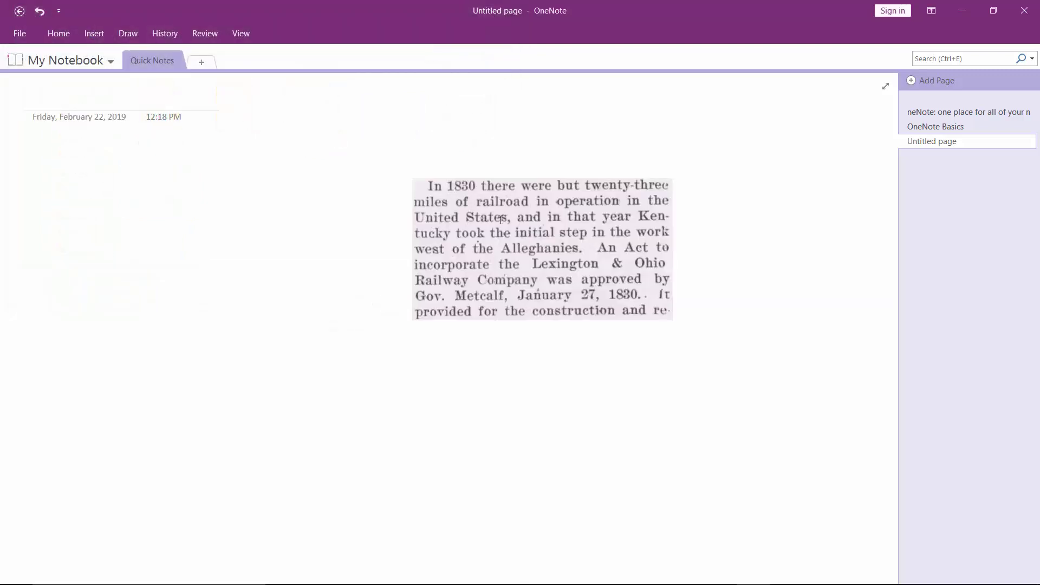
- Enlarge the railroad clipping picture, move it toward the page centre, and copy its recognised text
click(498, 219)
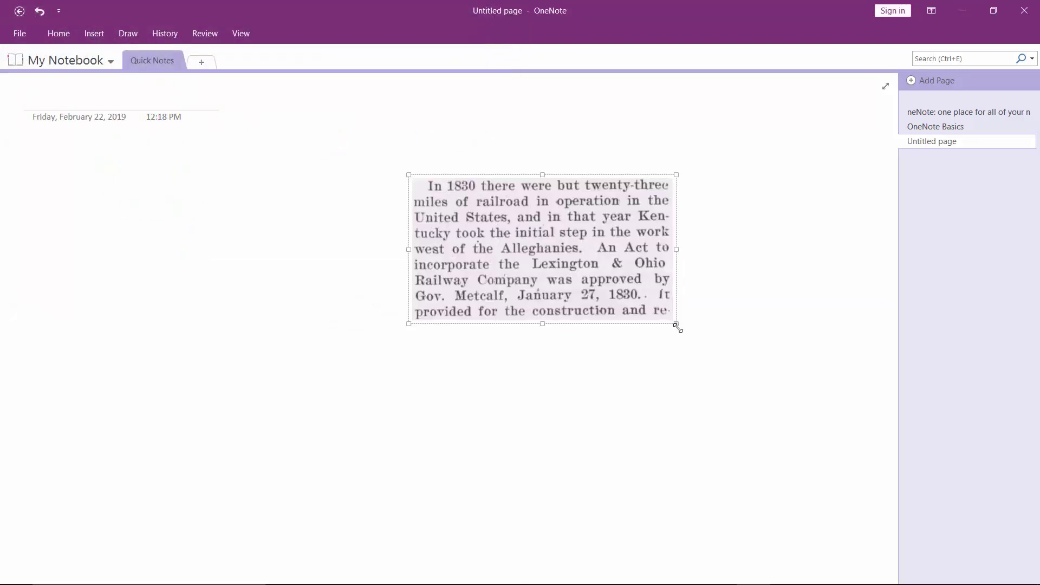
drag(673, 321, 785, 414)
mouse_move(660, 299)
mouse_down()
mouse_move(552, 284)
mouse_move(590, 220)
mouse_up()
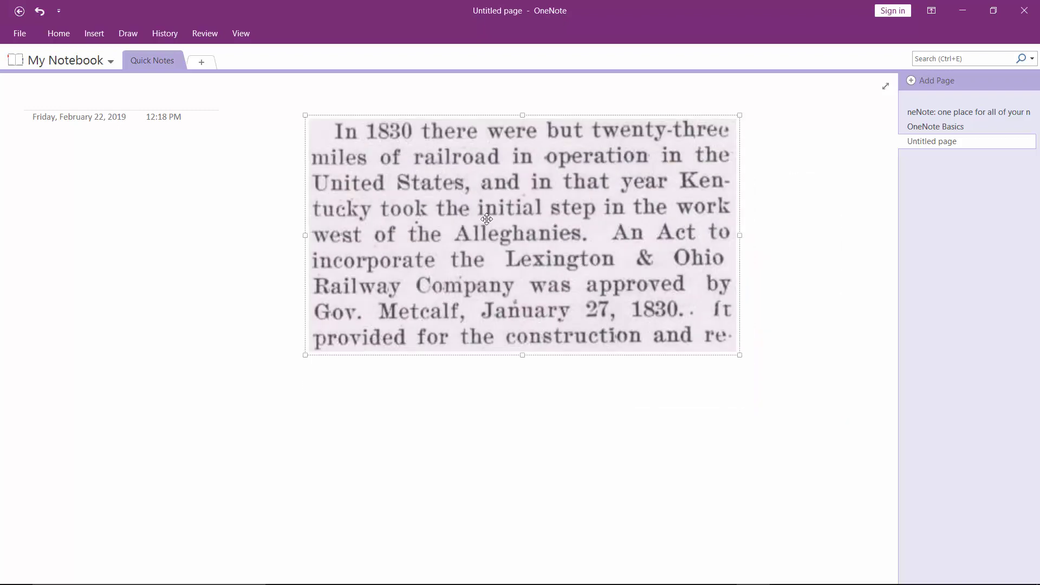
drag(487, 206, 478, 253)
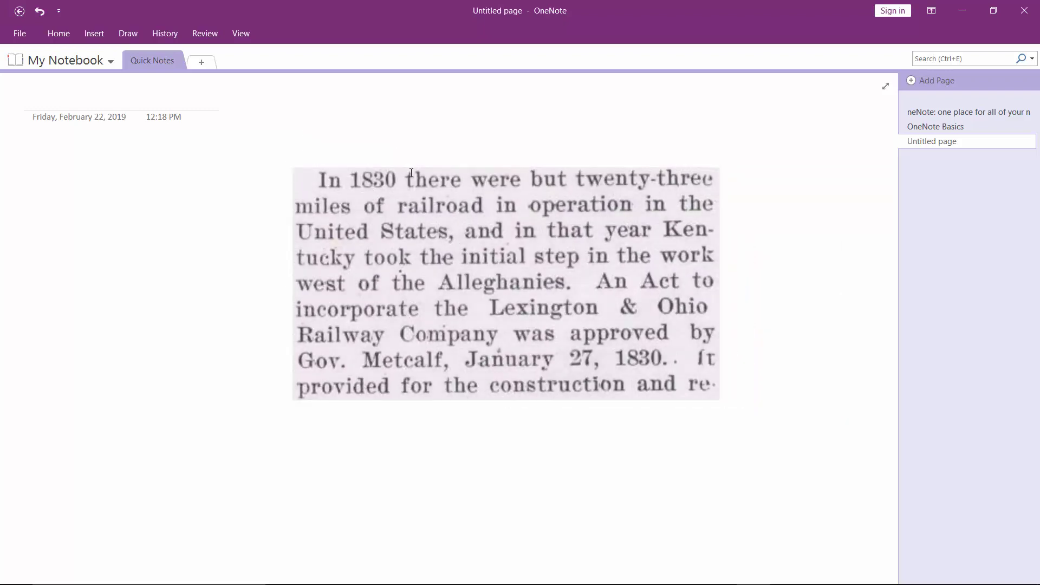
right_click(700, 213)
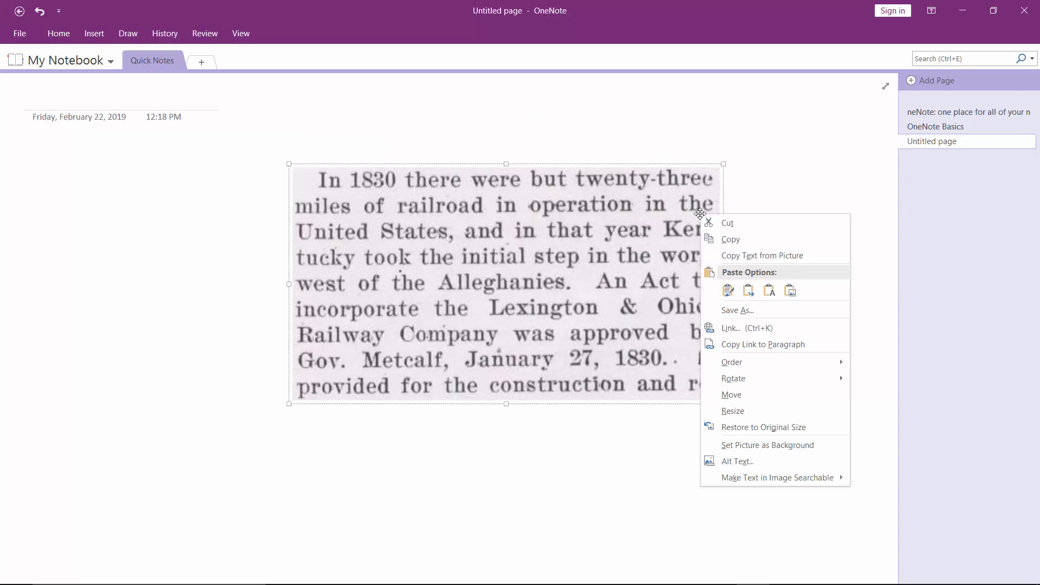
click(796, 258)
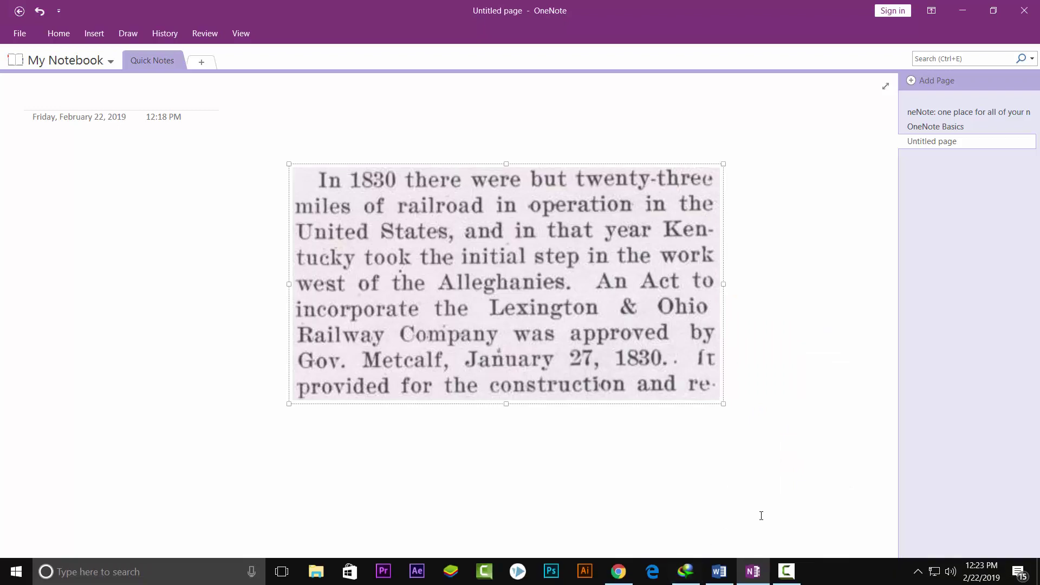
- Paste the railroad text into the blank Word document and enlarge it to 21 pt Courier New
click(726, 579)
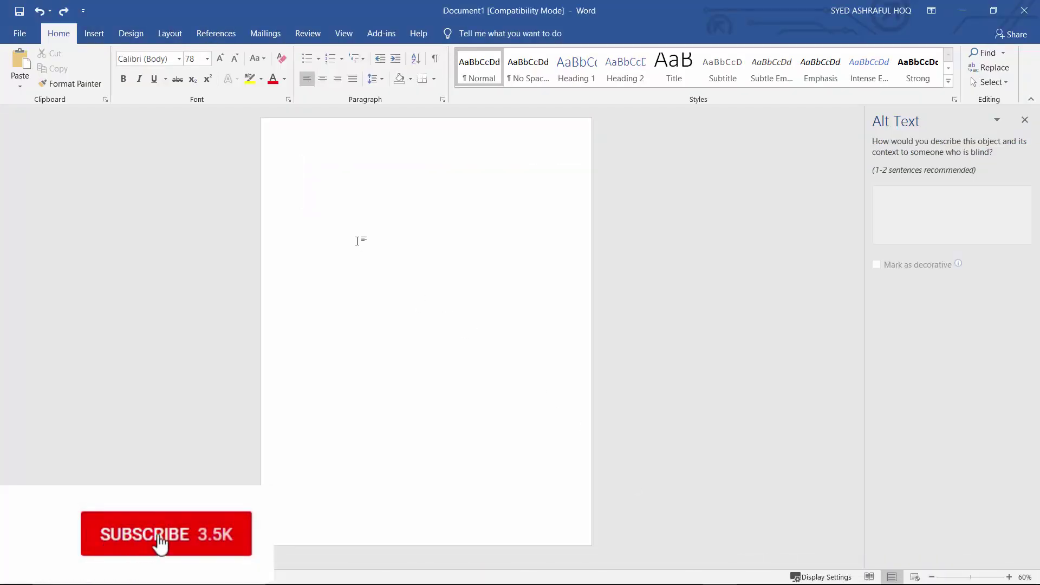
key(ctrl+v)
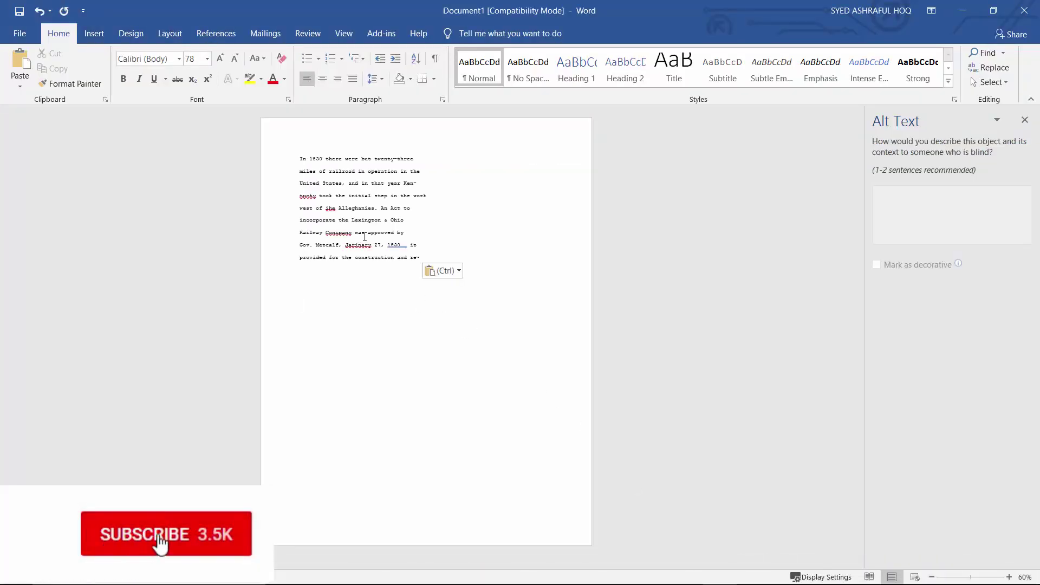
drag(428, 258, 280, 155)
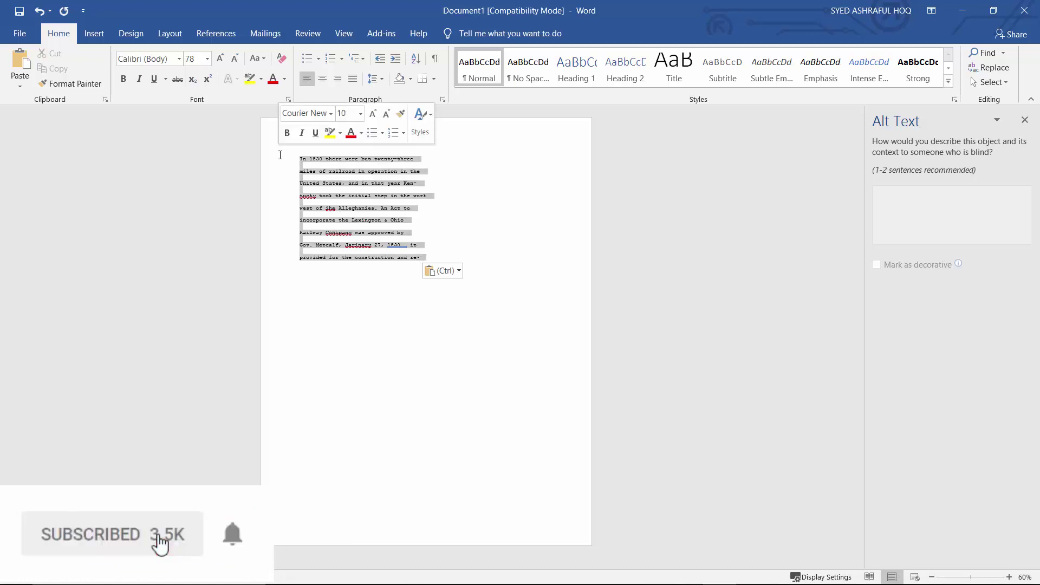
key(ctrl+bracketright)
key(ctrl+bracketright)
key(ctrl+bracketright)
key(ctrl+bracketright)
key(ctrl+bracketright)
key(ctrl+bracketright)
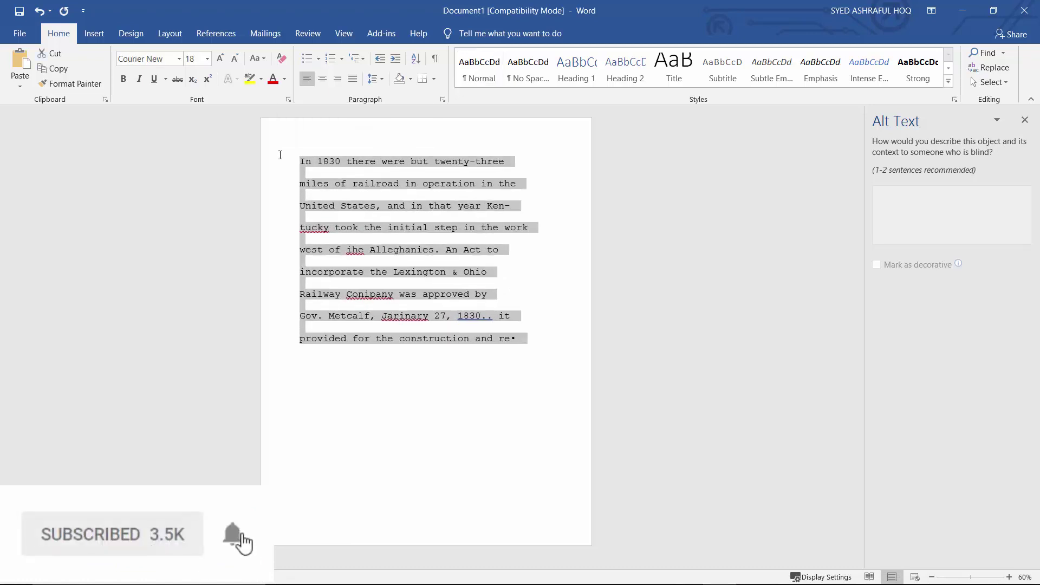
key(ctrl+bracketright)
key(ctrl+bracketright)
key(ctrl+bracketright)
key(ctrl+bracketright)
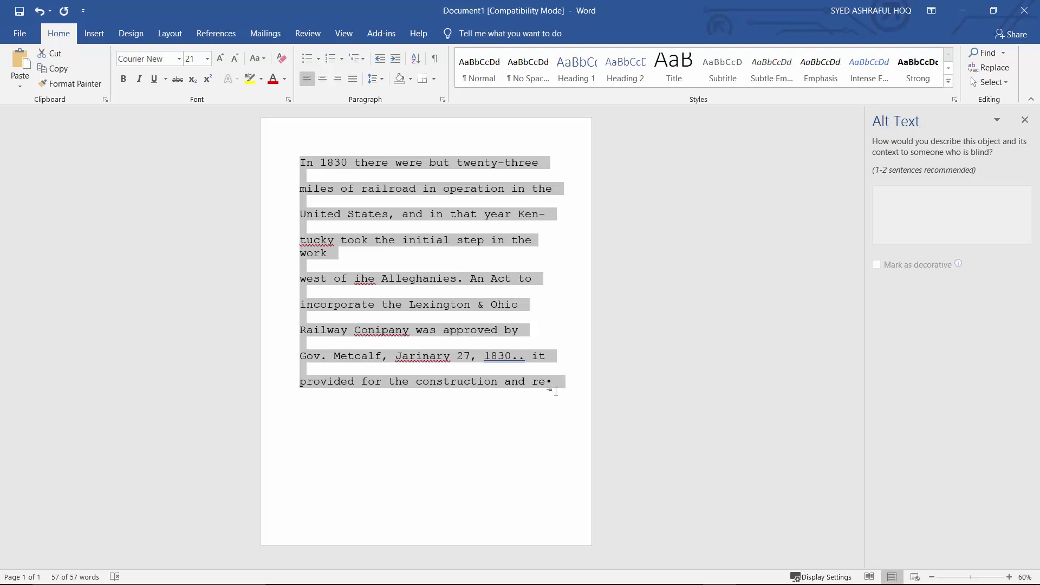
click(796, 575)
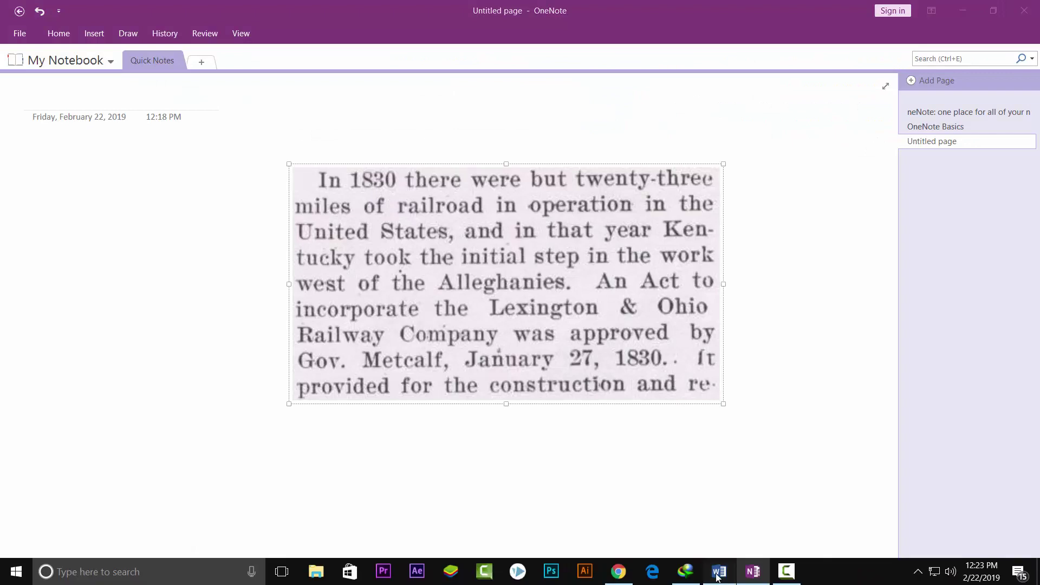
- Justify the railroad paragraph in Word and make it bold and italic, leaving it un-underlined
click(720, 572)
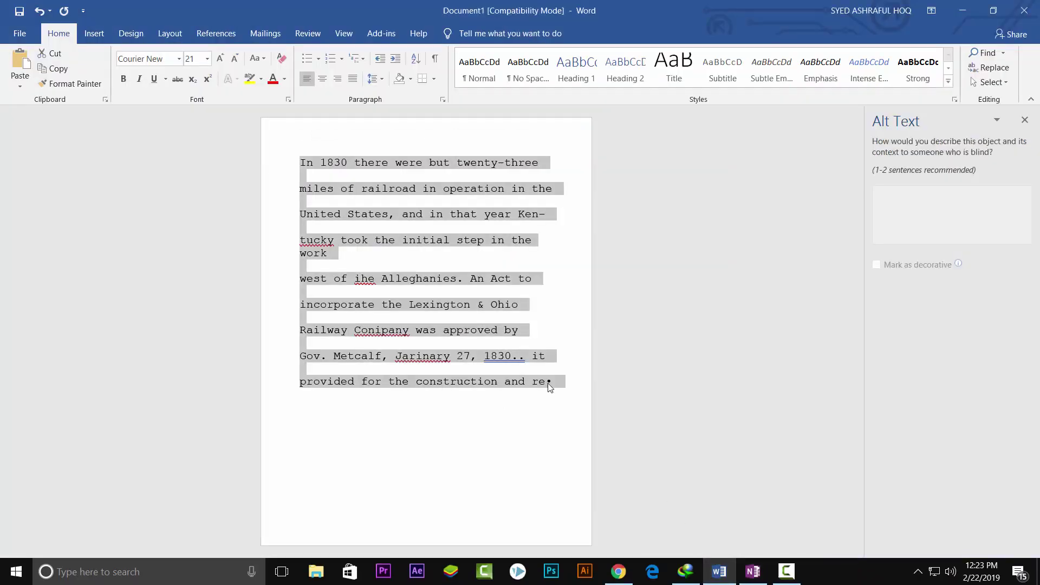
click(352, 79)
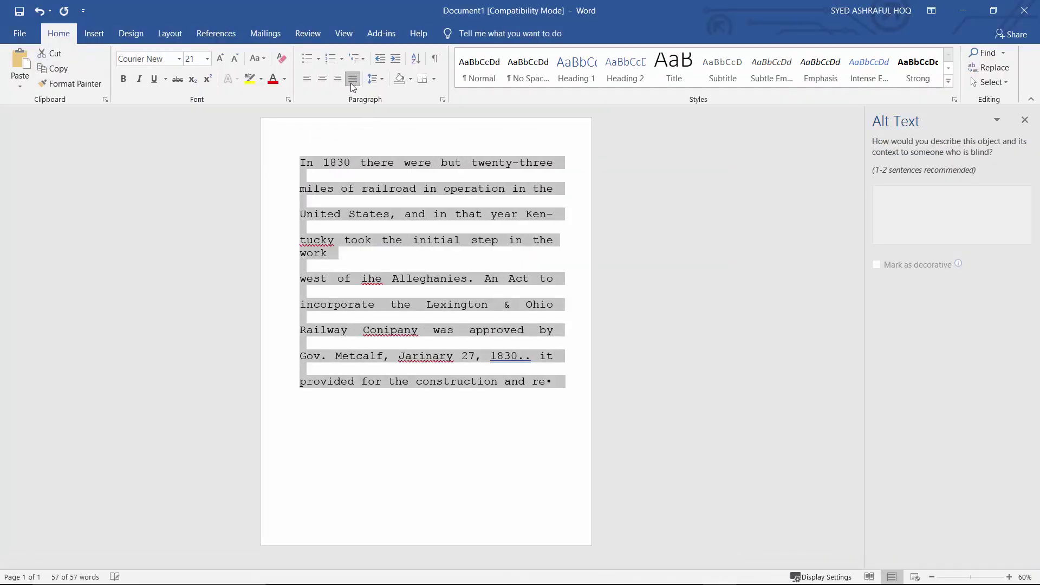
click(508, 173)
drag(558, 385, 300, 160)
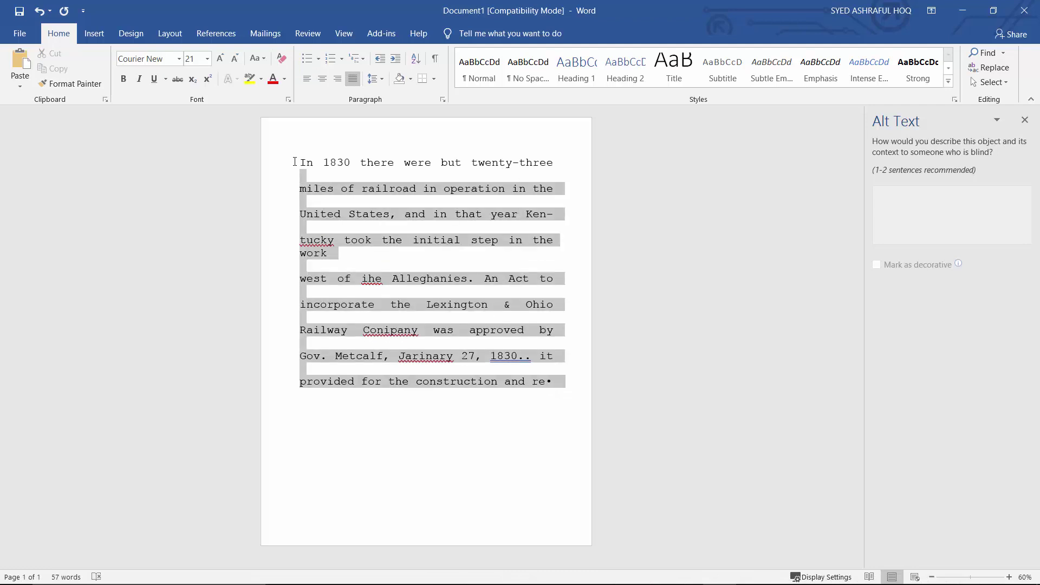
click(124, 79)
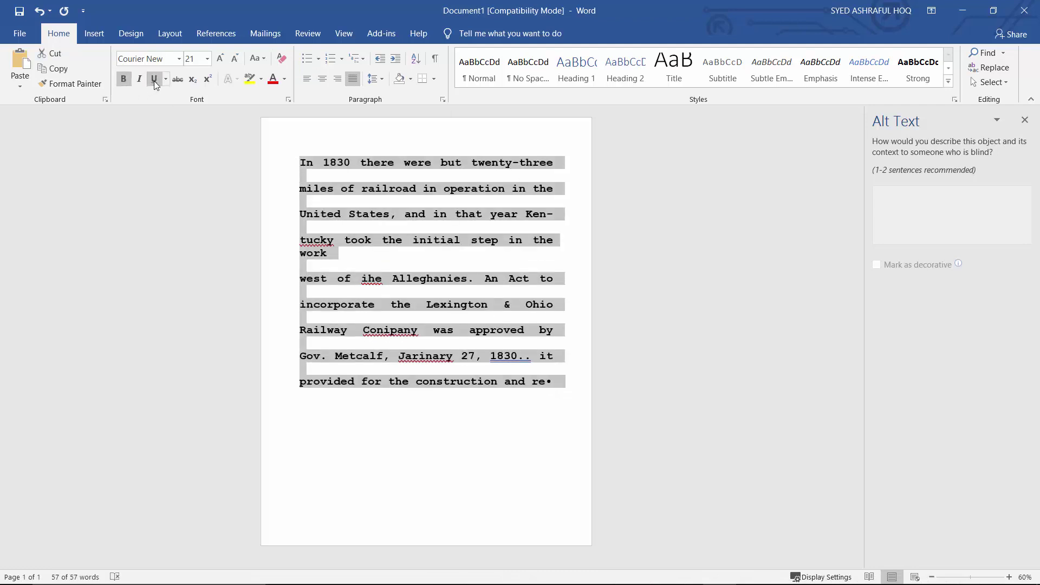
click(154, 80)
click(138, 78)
click(155, 79)
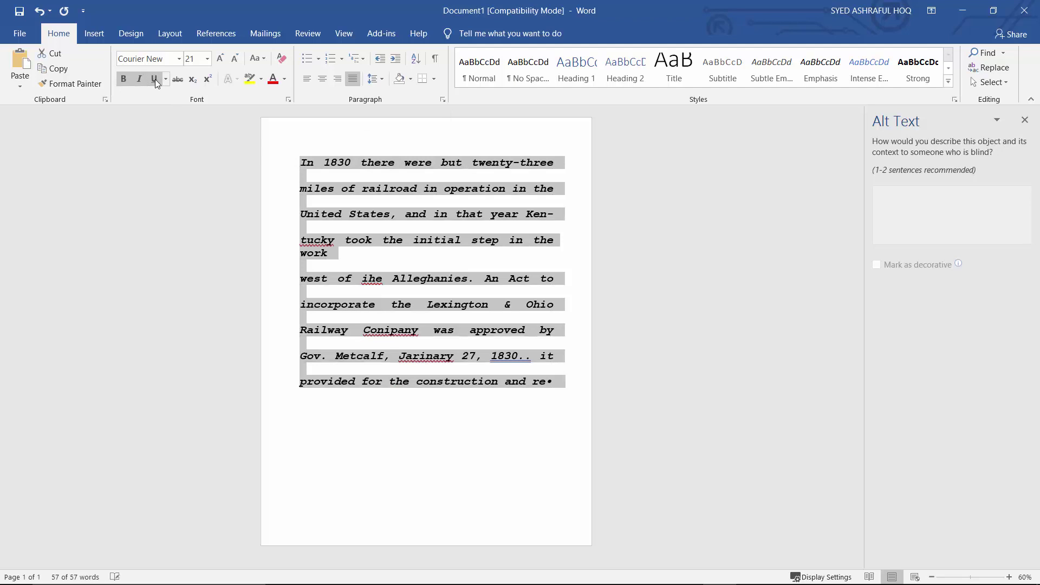
click(439, 215)
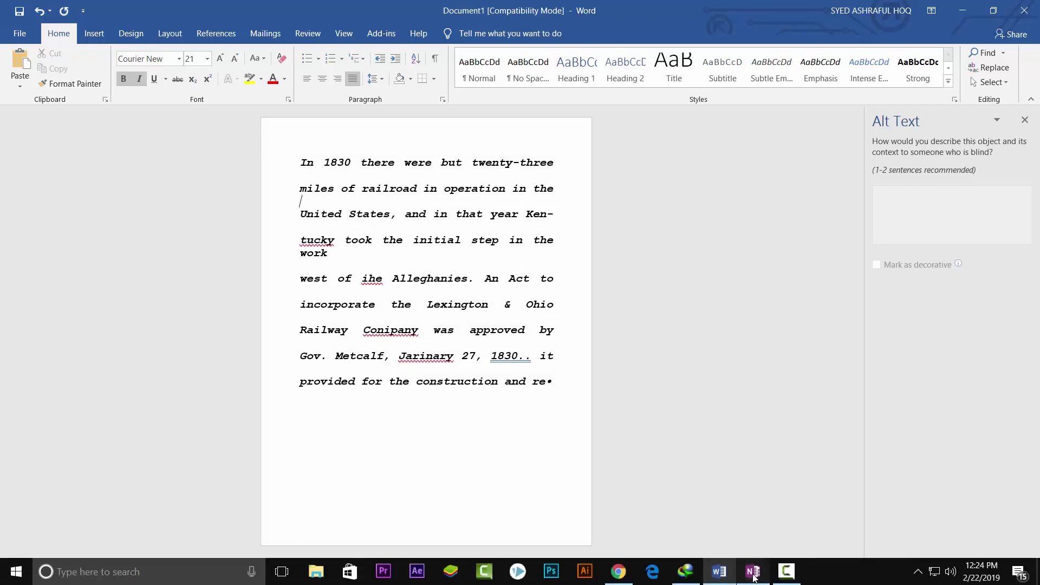
click(753, 574)
- Delete the scanned picture from the page and choose the black pen on the Draw tab
key(Delete)
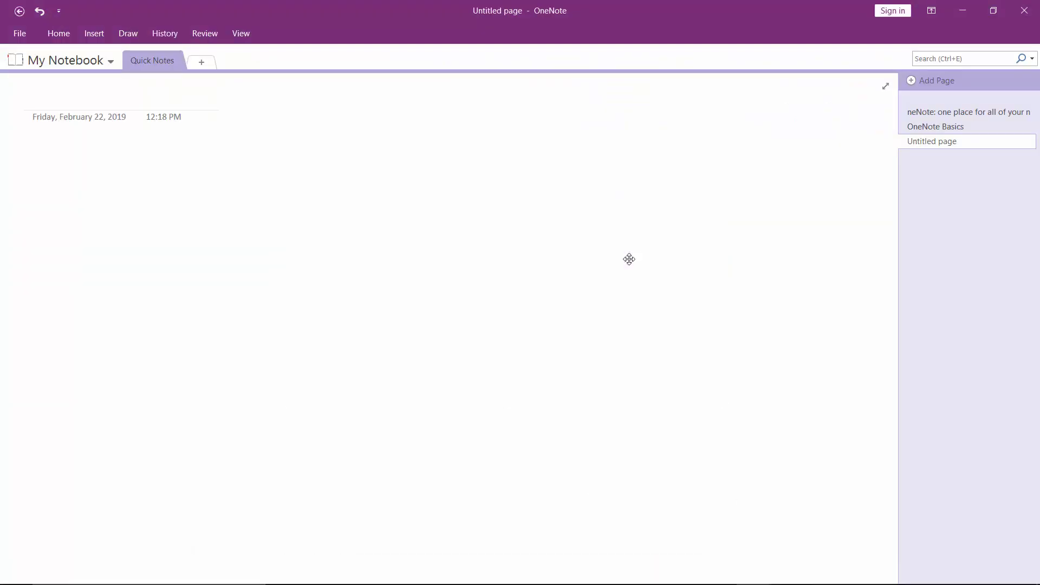
click(94, 34)
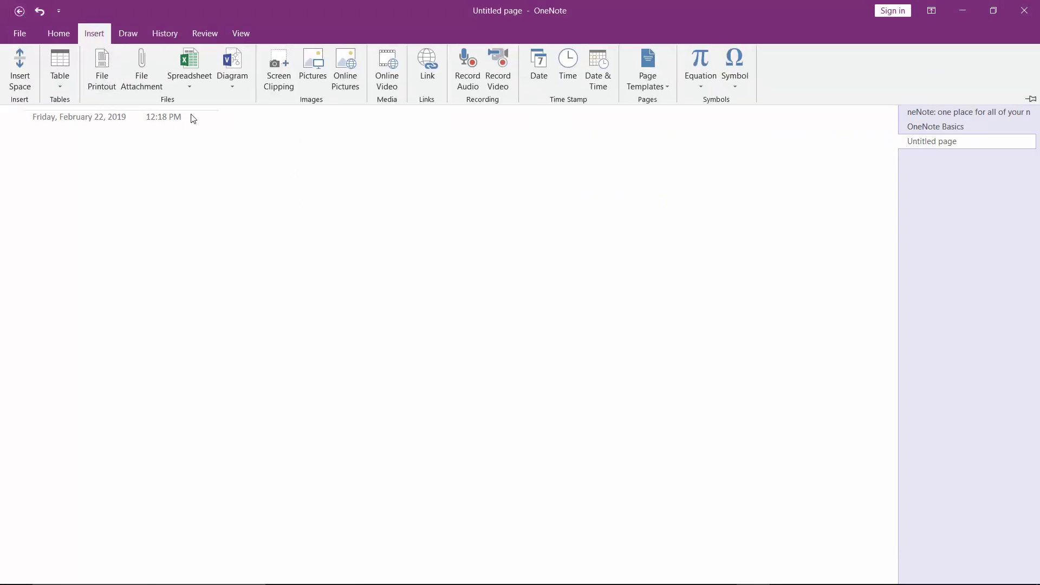
click(128, 34)
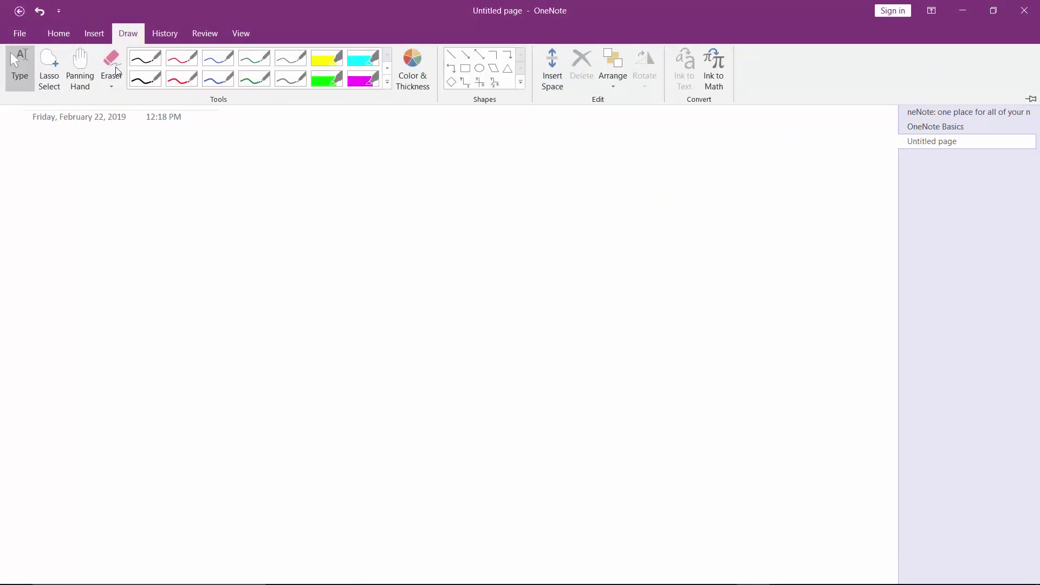
click(145, 57)
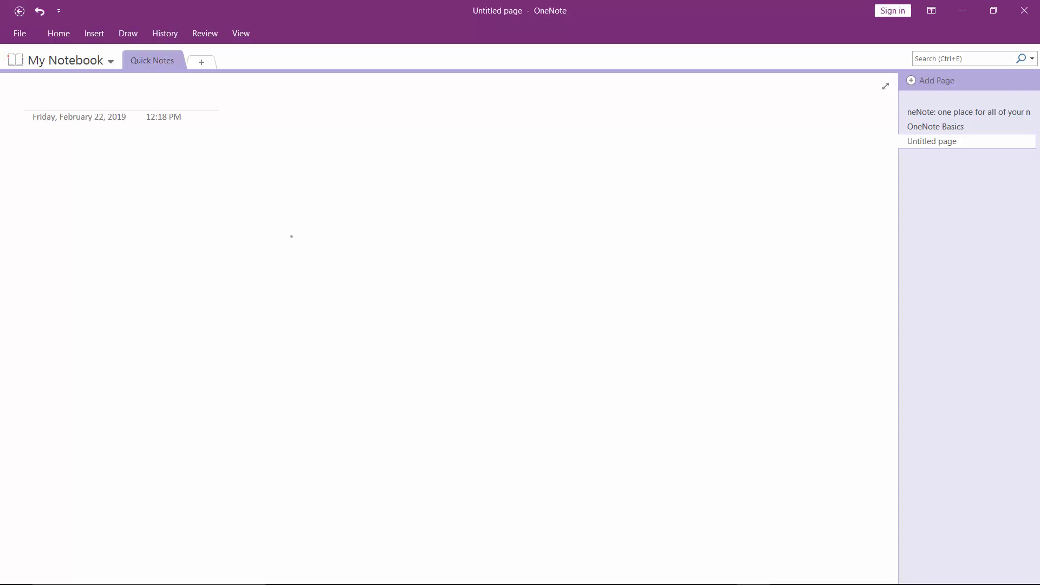
- Handwrite 'My name is' followed by the writer's name in black ink
mouse_move(199, 211)
mouse_down()
mouse_move(271, 269)
mouse_move(310, 245)
mouse_move(285, 317)
mouse_move(331, 313)
mouse_up()
mouse_move(327, 237)
mouse_down()
mouse_move(376, 239)
mouse_move(403, 280)
mouse_move(423, 249)
mouse_move(451, 279)
mouse_move(495, 288)
mouse_up()
mouse_move(531, 253)
mouse_down()
mouse_move(558, 259)
mouse_move(596, 297)
mouse_move(686, 285)
mouse_up()
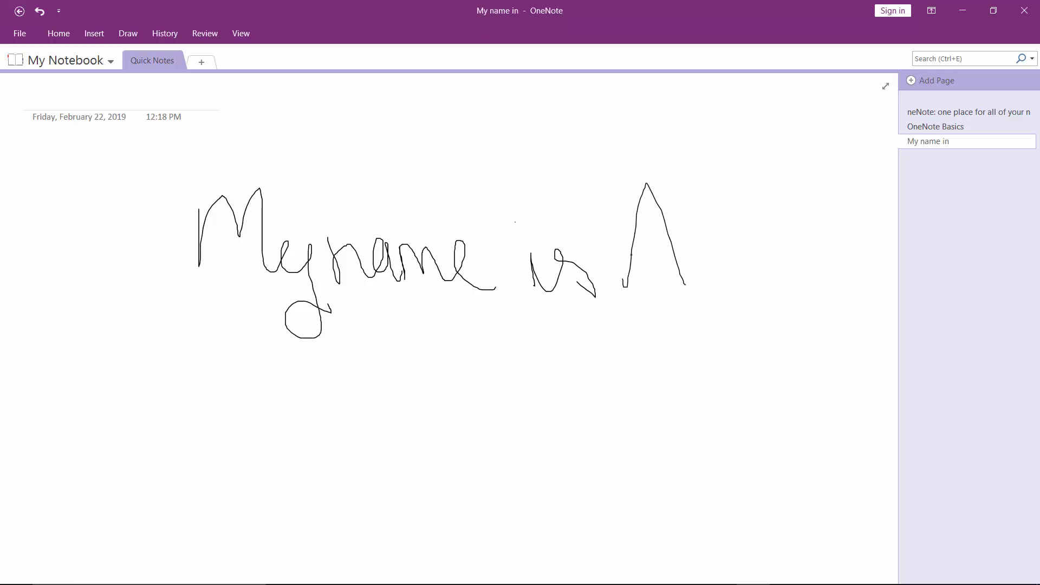
mouse_move(631, 255)
mouse_down()
mouse_move(690, 254)
mouse_move(705, 265)
mouse_move(710, 249)
mouse_up()
mouse_move(702, 195)
mouse_down()
mouse_move(729, 255)
mouse_move(795, 273)
mouse_up()
mouse_move(797, 238)
mouse_down()
mouse_move(800, 271)
mouse_move(816, 266)
mouse_up()
mouse_move(805, 197)
mouse_down()
mouse_move(852, 292)
mouse_move(862, 235)
mouse_up()
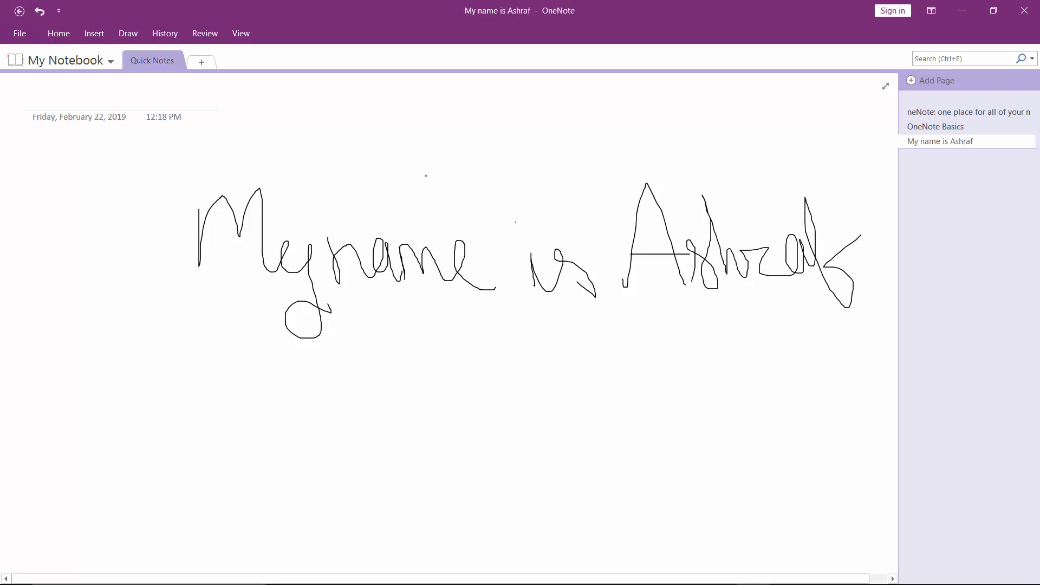
- Lasso-select the handwritten sentence and convert it to typed text with Ink to Text
click(128, 33)
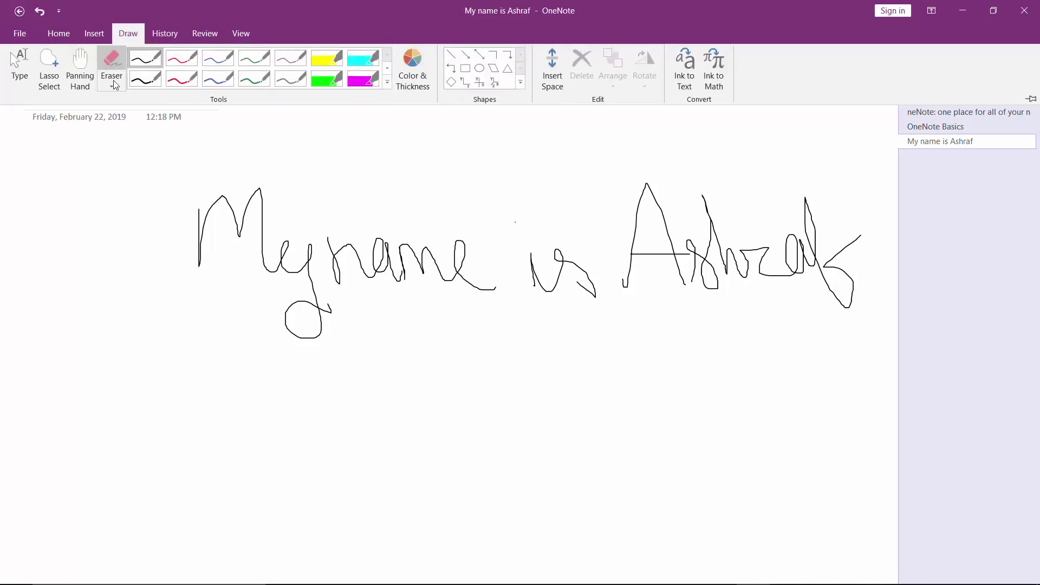
click(48, 78)
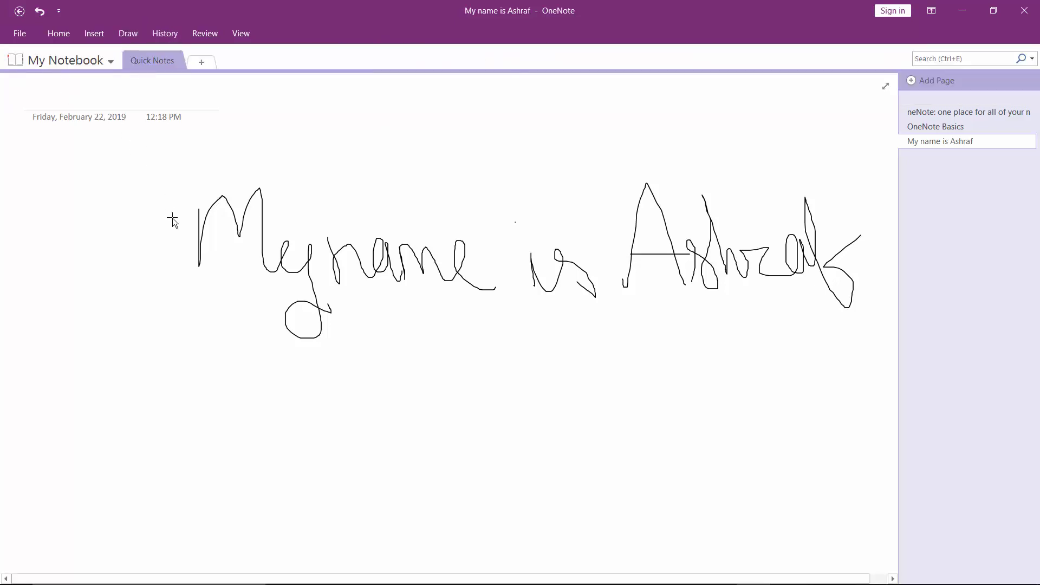
mouse_move(149, 153)
mouse_down()
mouse_move(876, 167)
mouse_move(867, 166)
mouse_up()
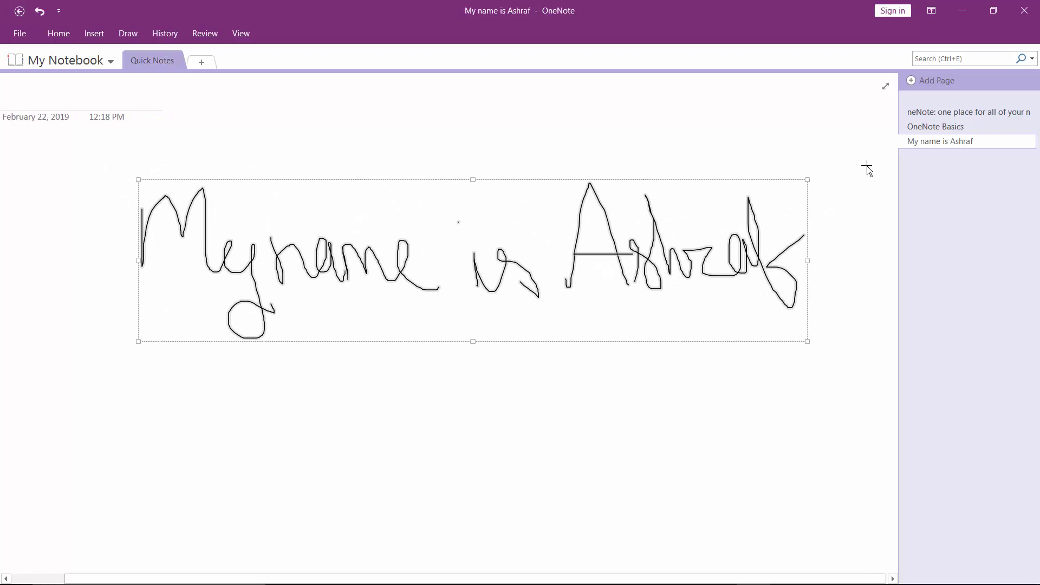
click(127, 34)
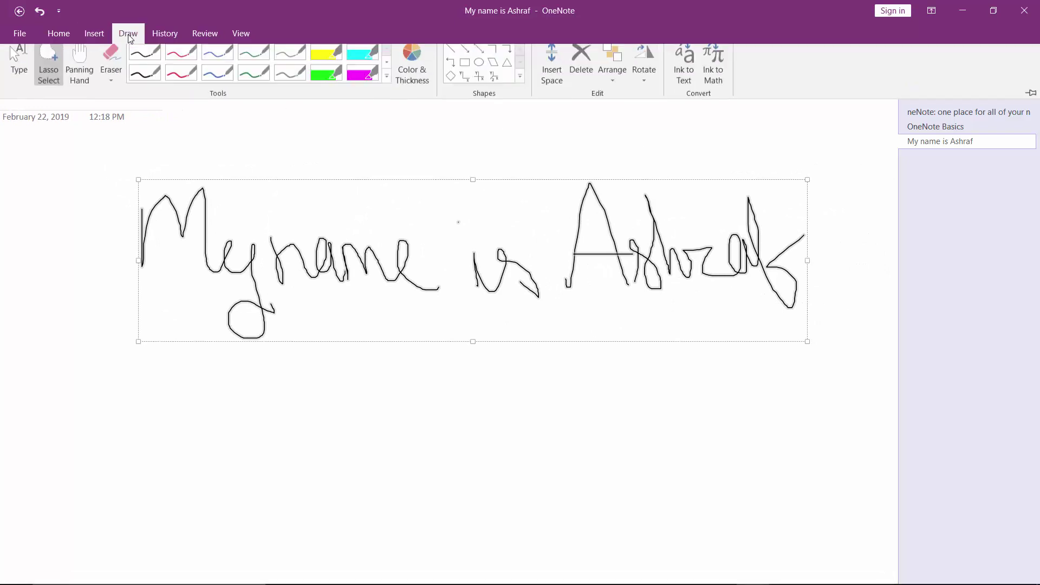
click(689, 77)
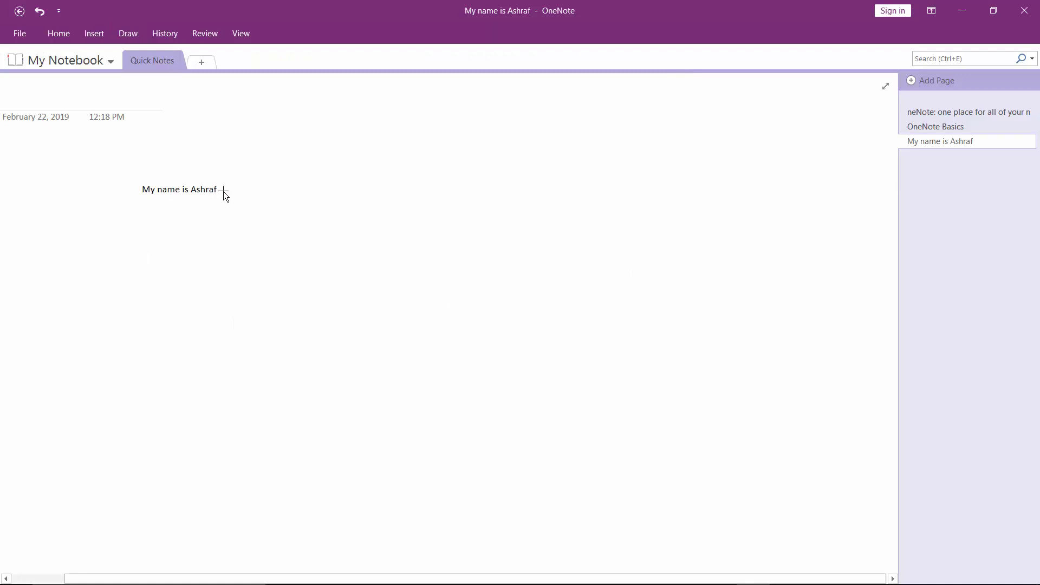